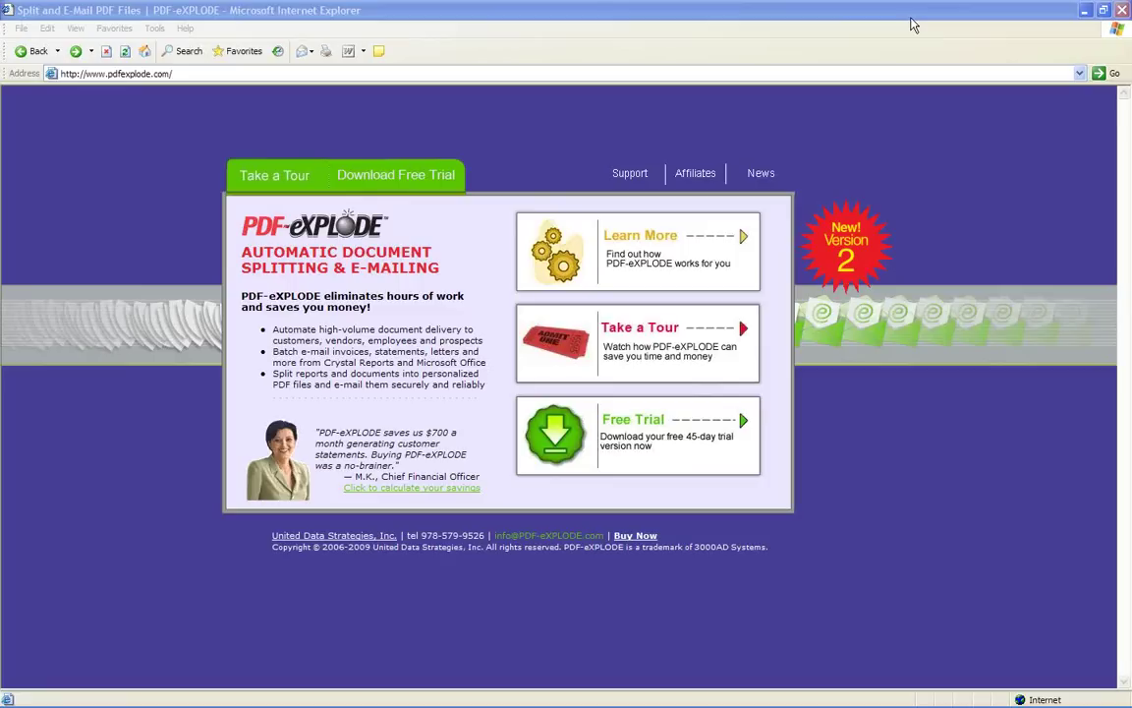
Step: Bring up the Printers and Faxes list showing the PDFeXPLODE printer and minimize Internet Explorer
{"action": "key", "text": "alt+Tab"}
{"action": "key", "text": "alt+Tab"}
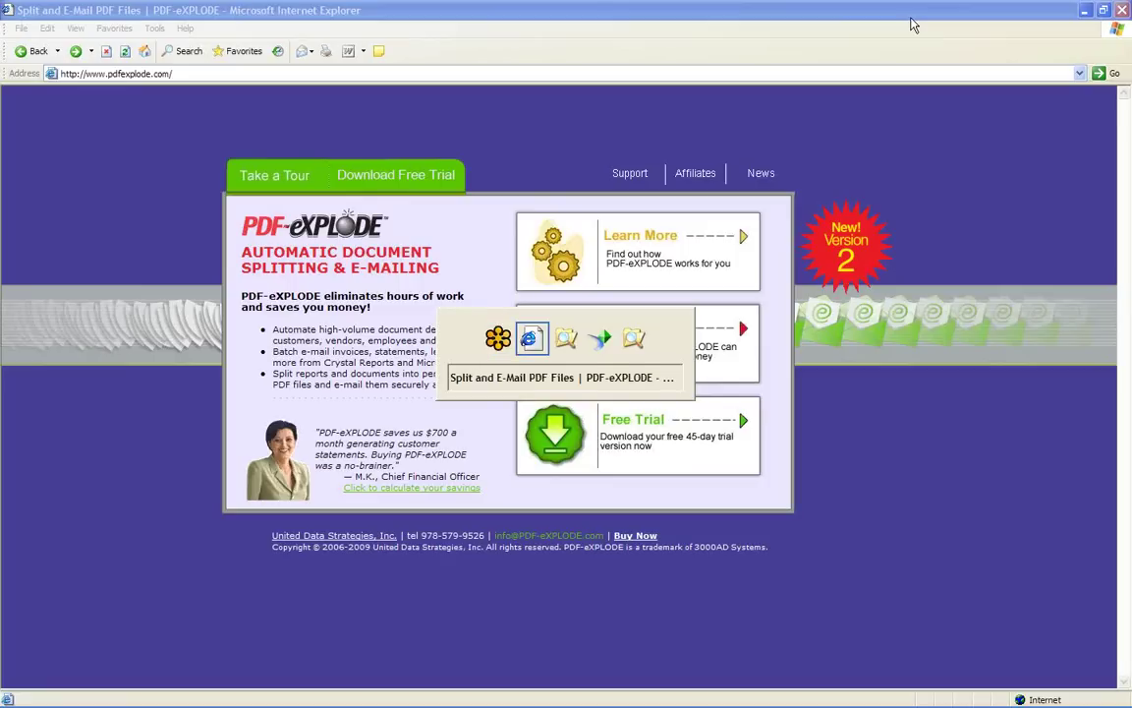
{"action": "key", "text": "alt+Tab"}
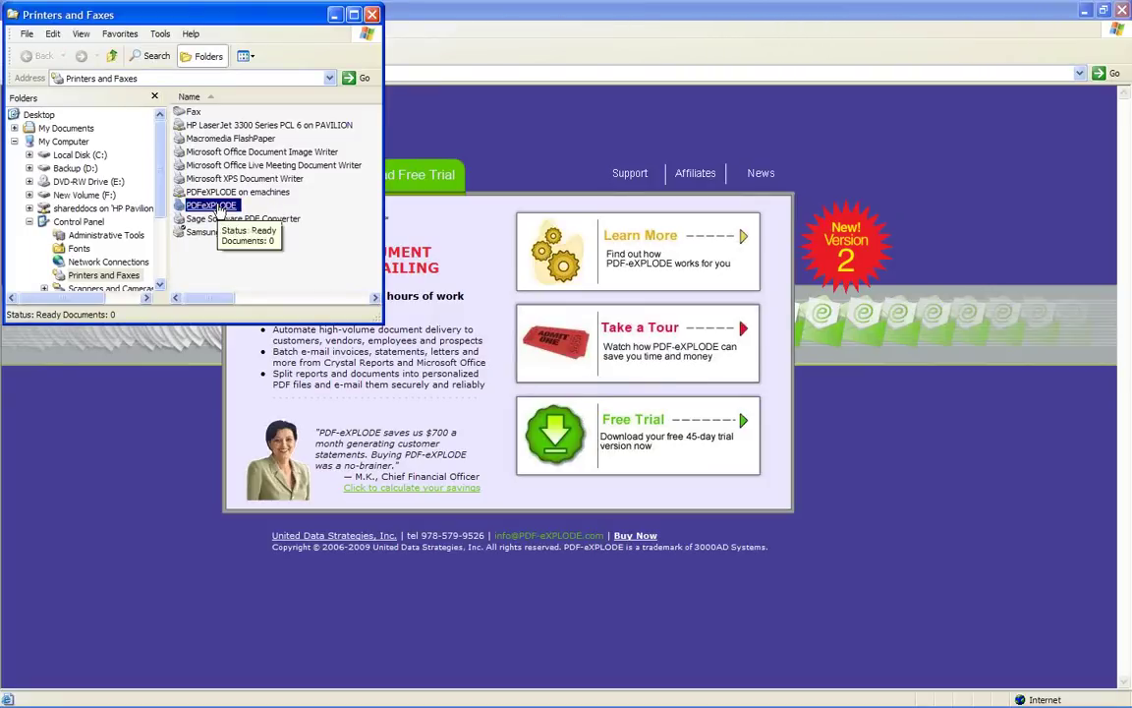
{"action": "left_click", "coordinate": [1085, 10]}
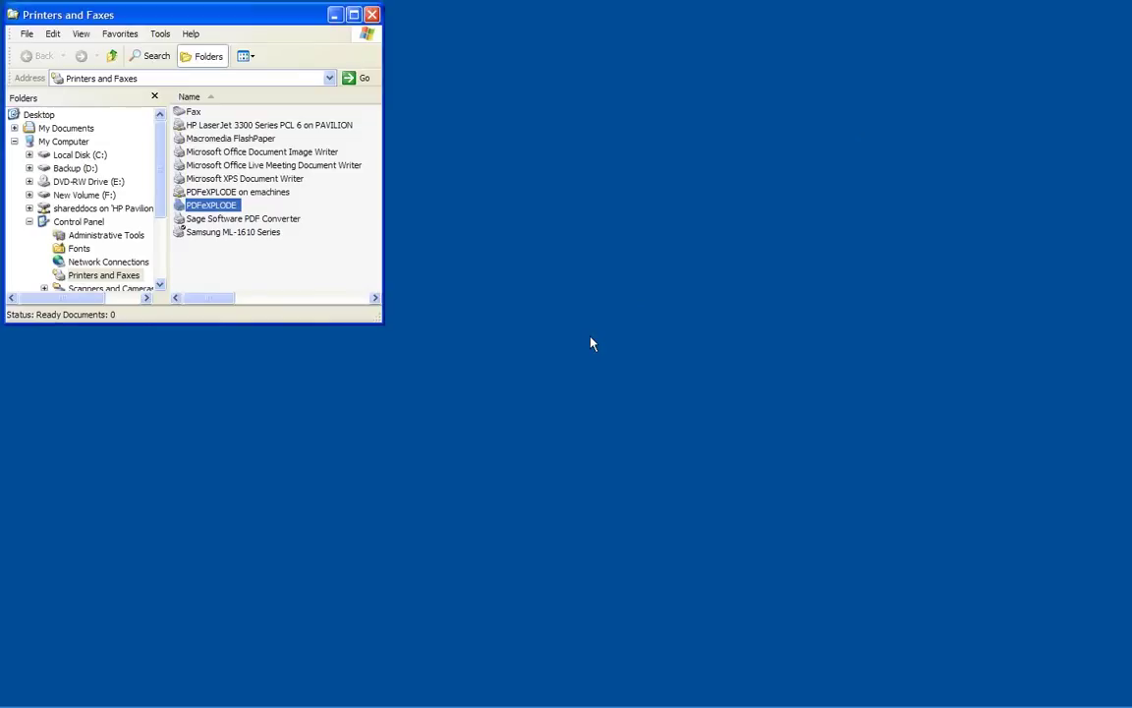
Step: Draw a text box across the Order Packing List page header containing <pdfexplode></pdfexplode>
{"action": "key", "text": "alt+Tab"}
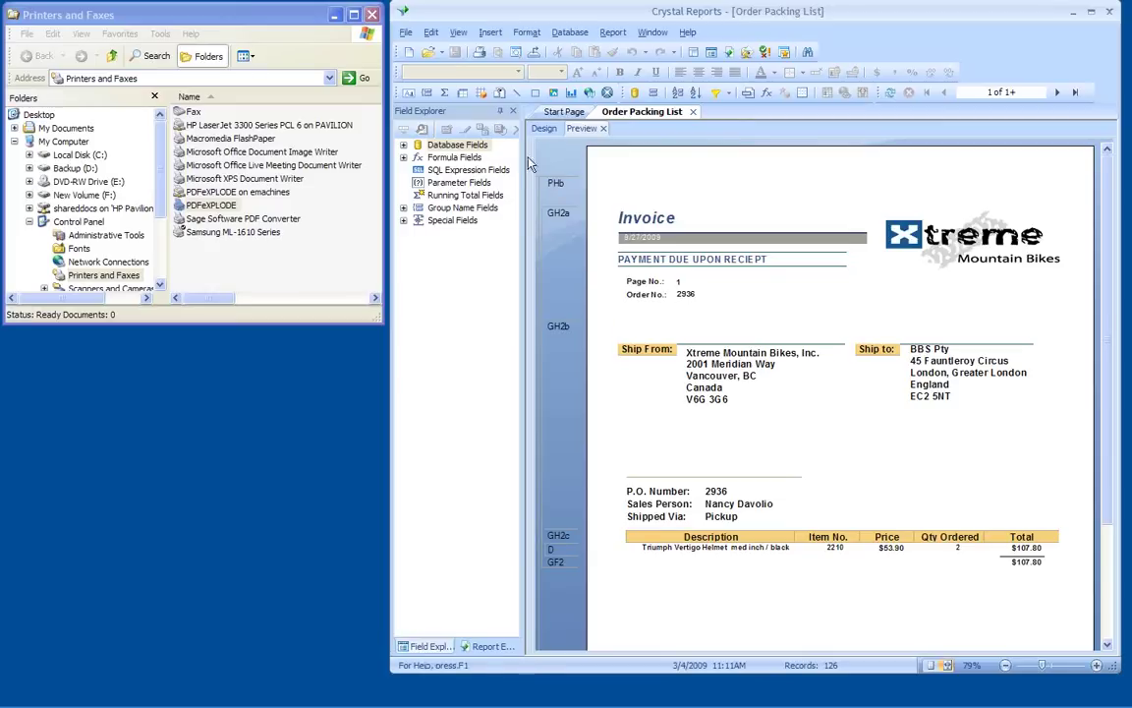
{"action": "left_click", "coordinate": [411, 95]}
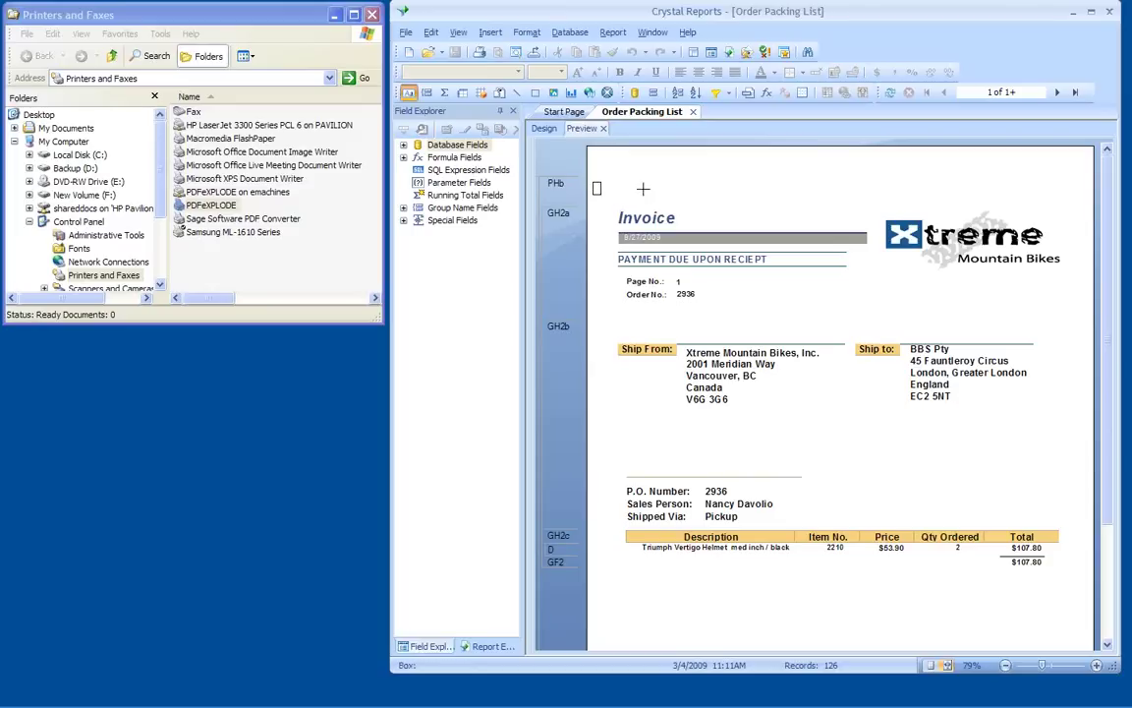
{"action": "left_click_drag", "start_coordinate": [596, 183], "coordinate": [980, 191]}
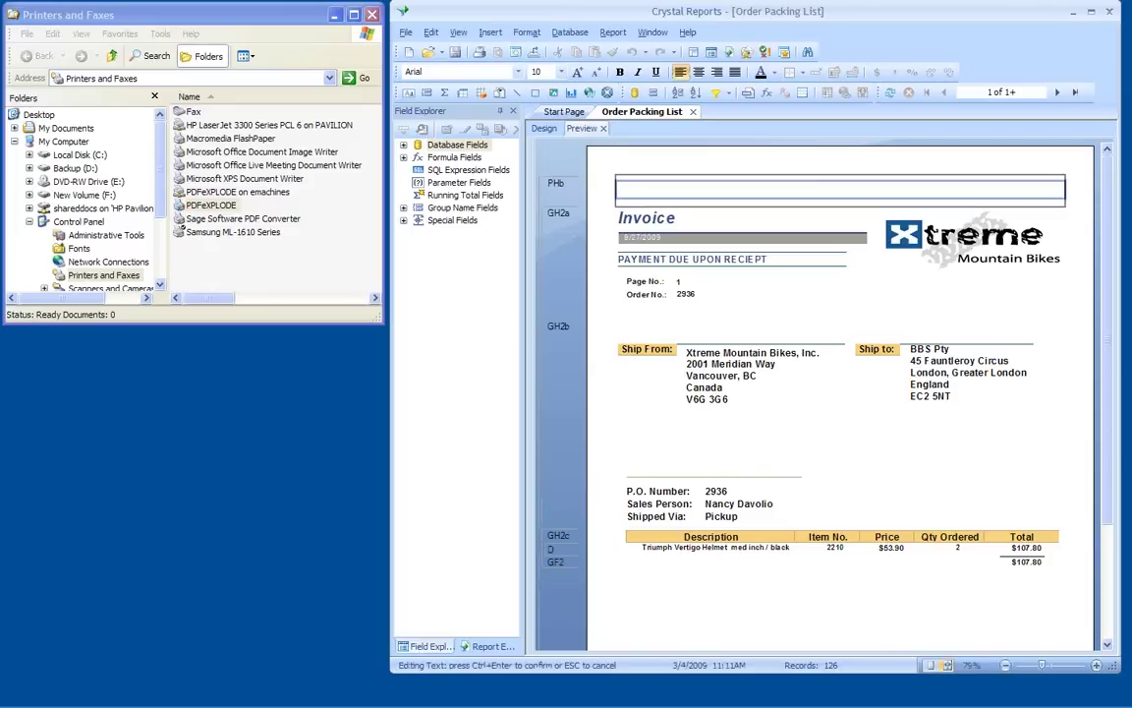
{"action": "type", "text": "<pdfexplode></pdfexplode>"}
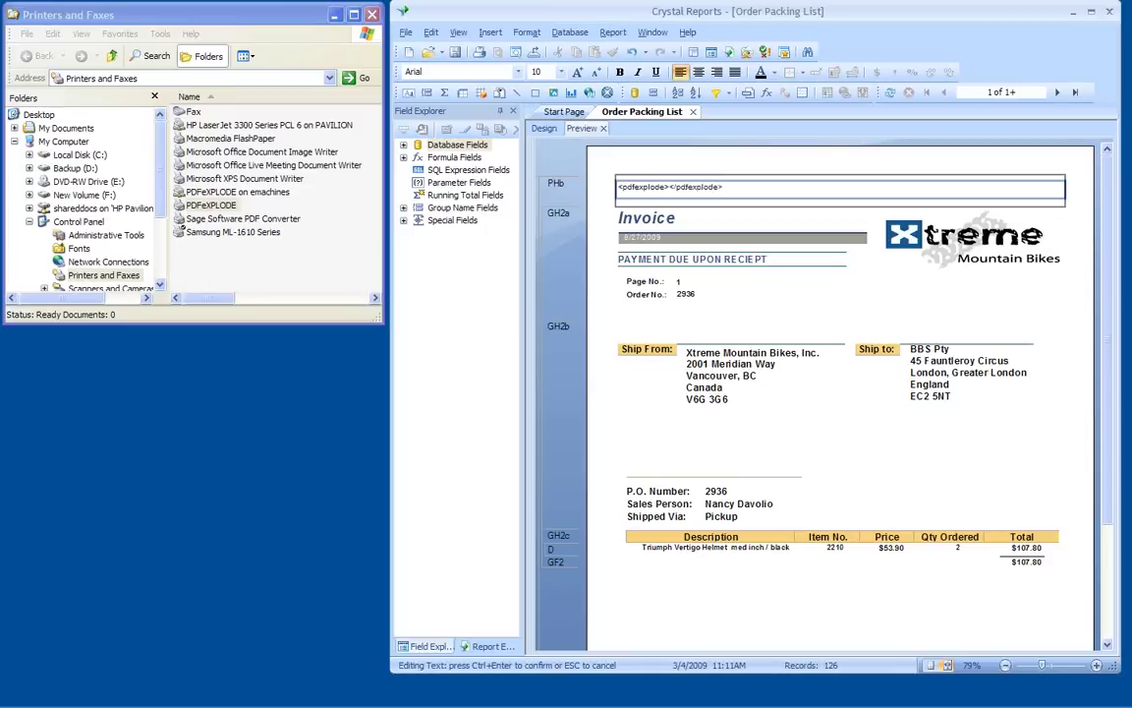
Step: Insert the Customer E-mail field between the pdfexplode tags in the header text box
{"action": "double_click", "coordinate": [423, 144]}
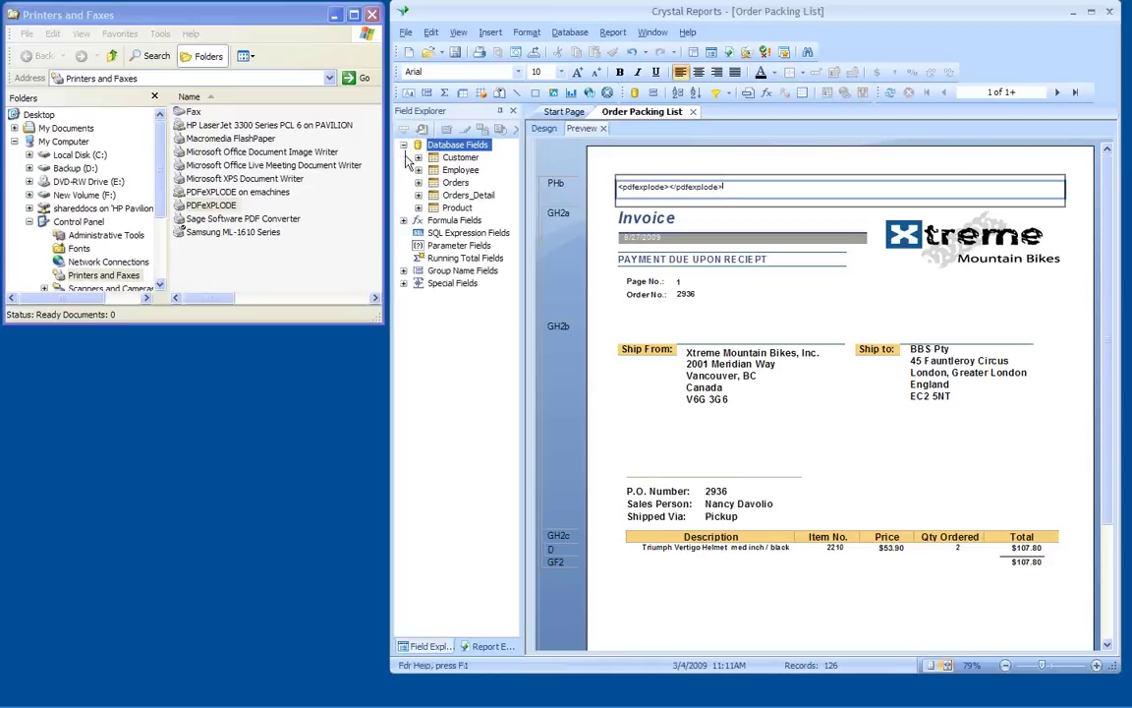
{"action": "left_click", "coordinate": [417, 159]}
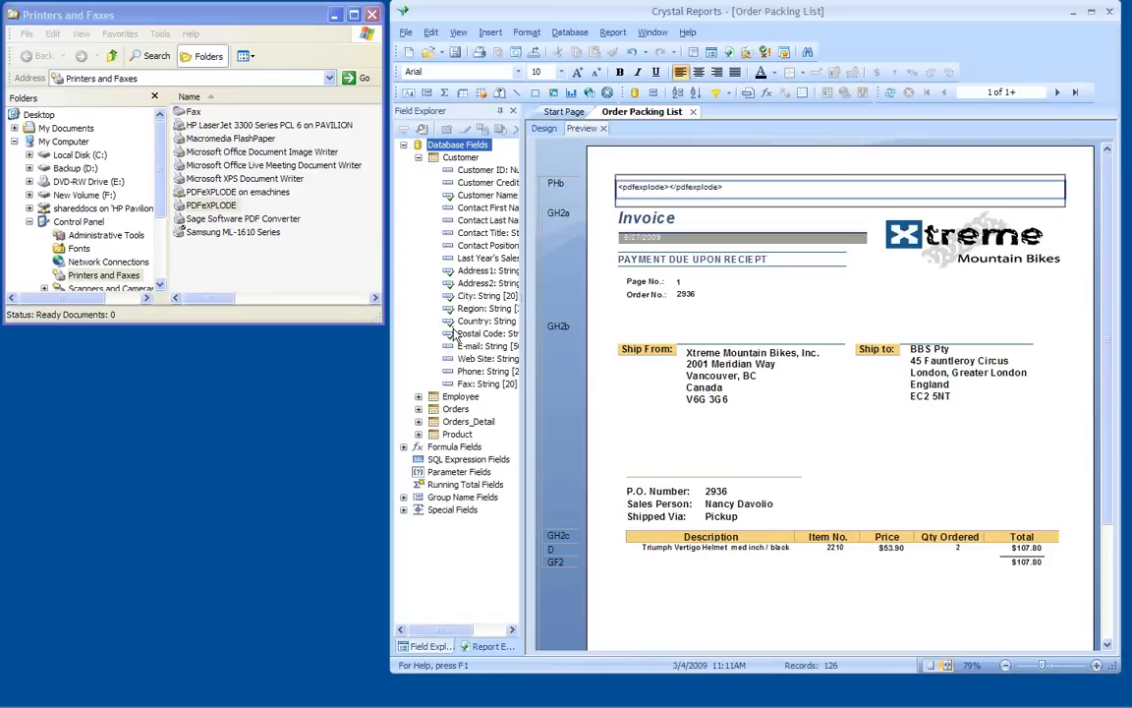
{"action": "left_click_drag", "start_coordinate": [461, 352], "coordinate": [672, 189]}
{"action": "left_click", "coordinate": [769, 164]}
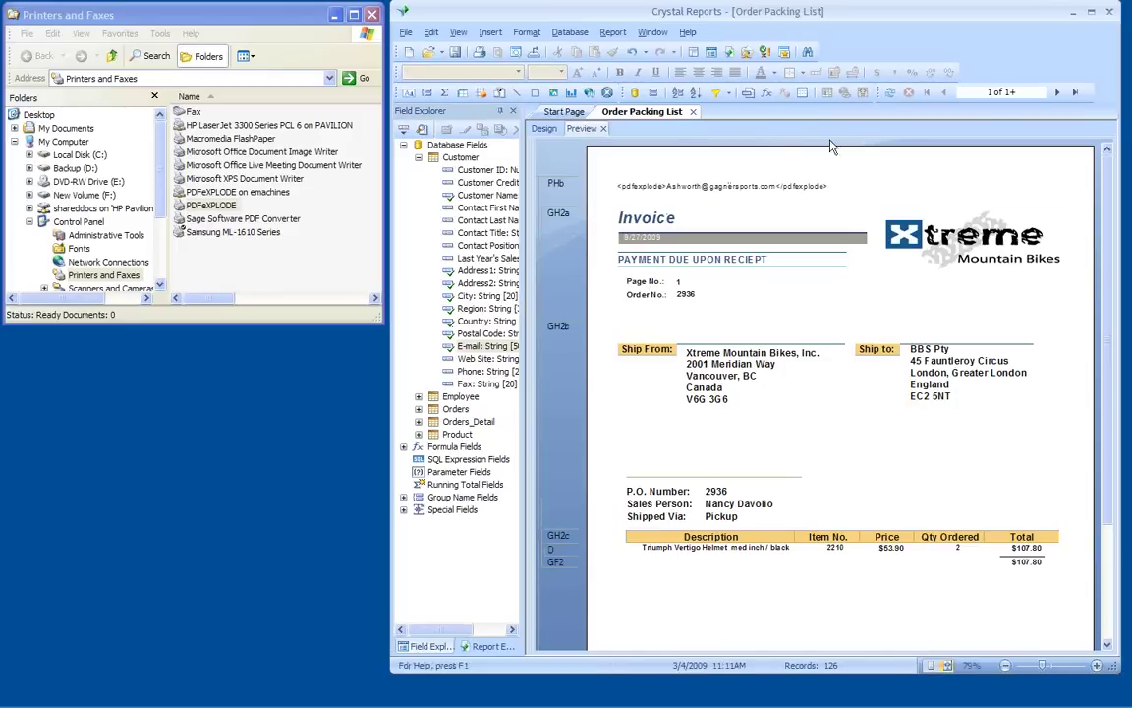
Step: Page ahead to order 2908's invoice and colour the header e-mail text white to hide it
{"action": "left_click", "coordinate": [1058, 92]}
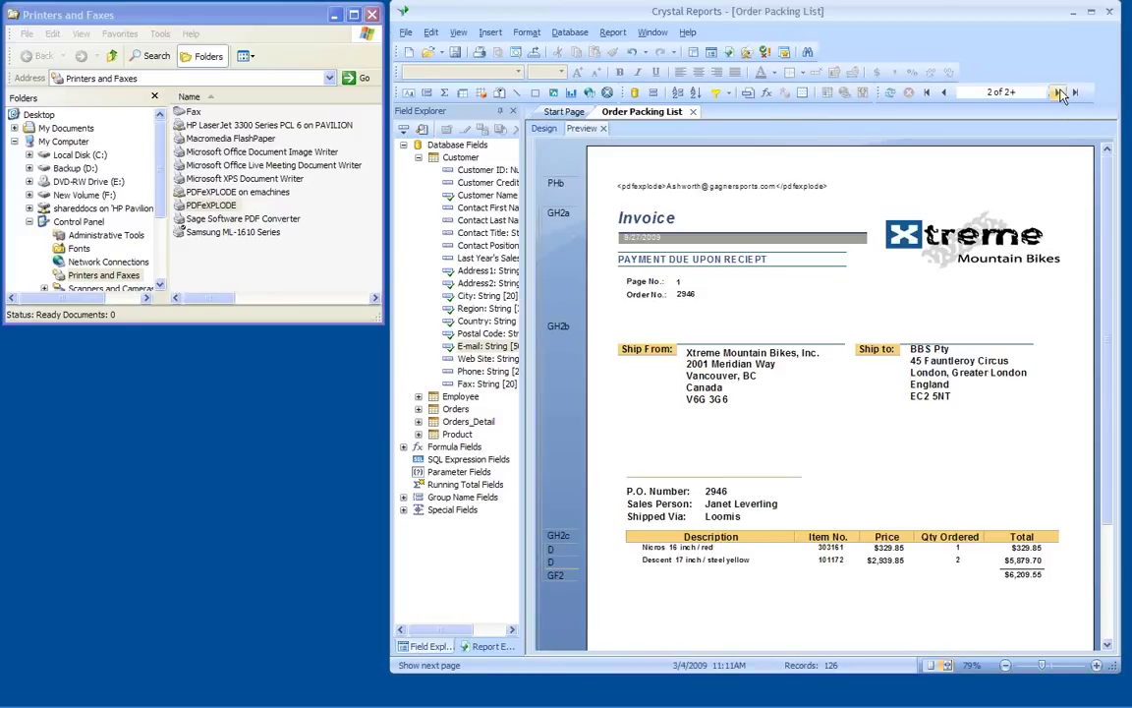
{"action": "left_click", "coordinate": [1058, 93]}
{"action": "left_click", "coordinate": [1058, 92]}
{"action": "left_click", "coordinate": [1058, 92]}
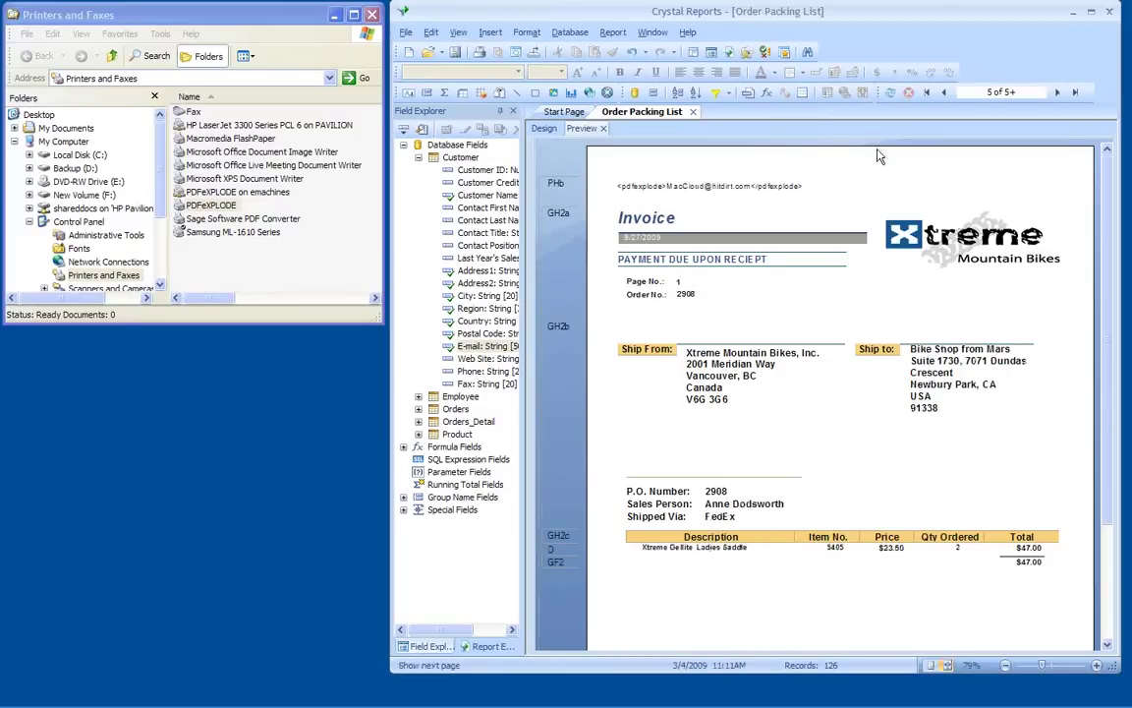
{"action": "left_click", "coordinate": [816, 192]}
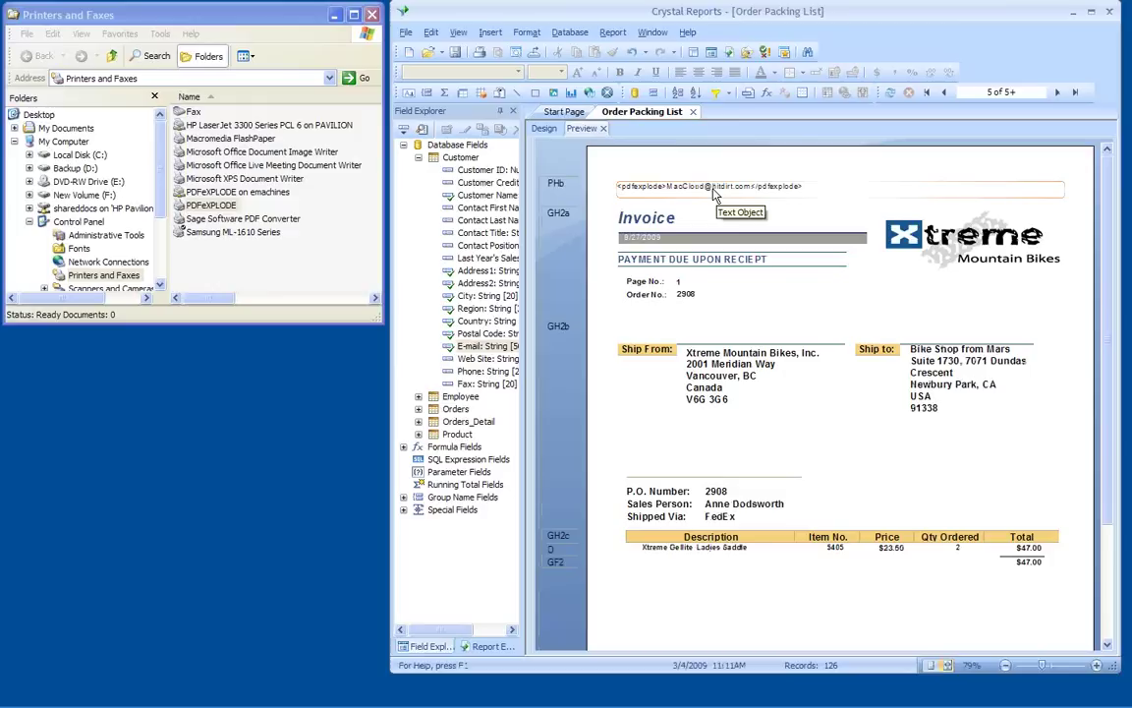
{"action": "left_click", "coordinate": [714, 194]}
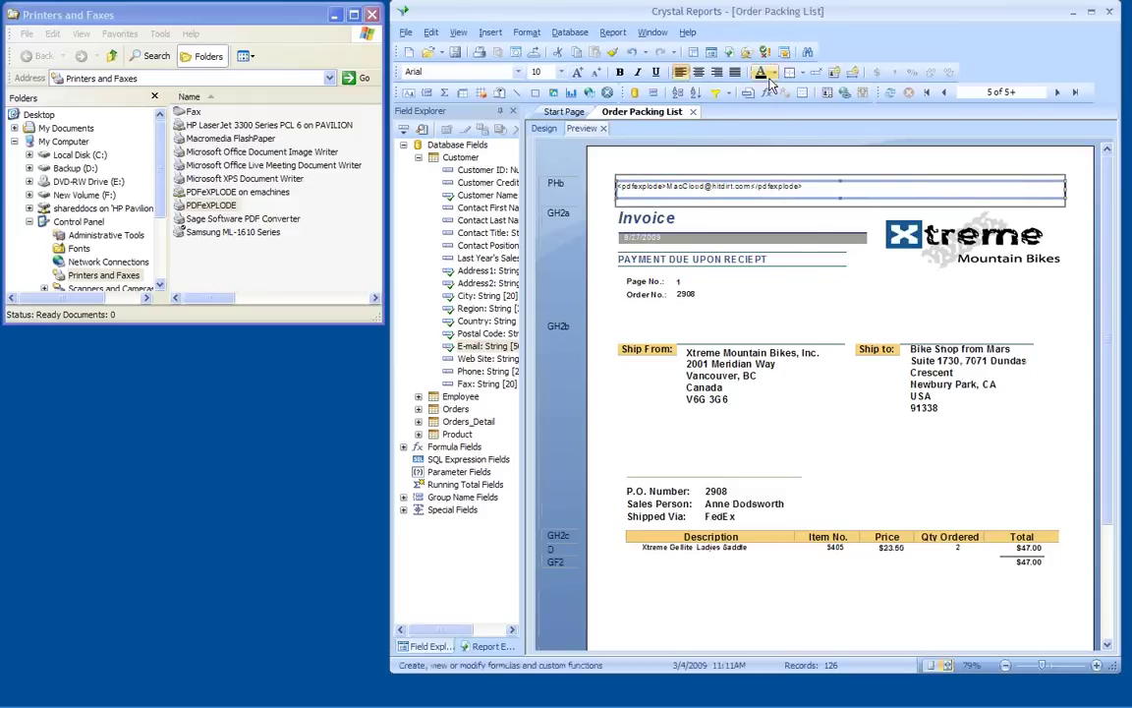
{"action": "left_click", "coordinate": [773, 75]}
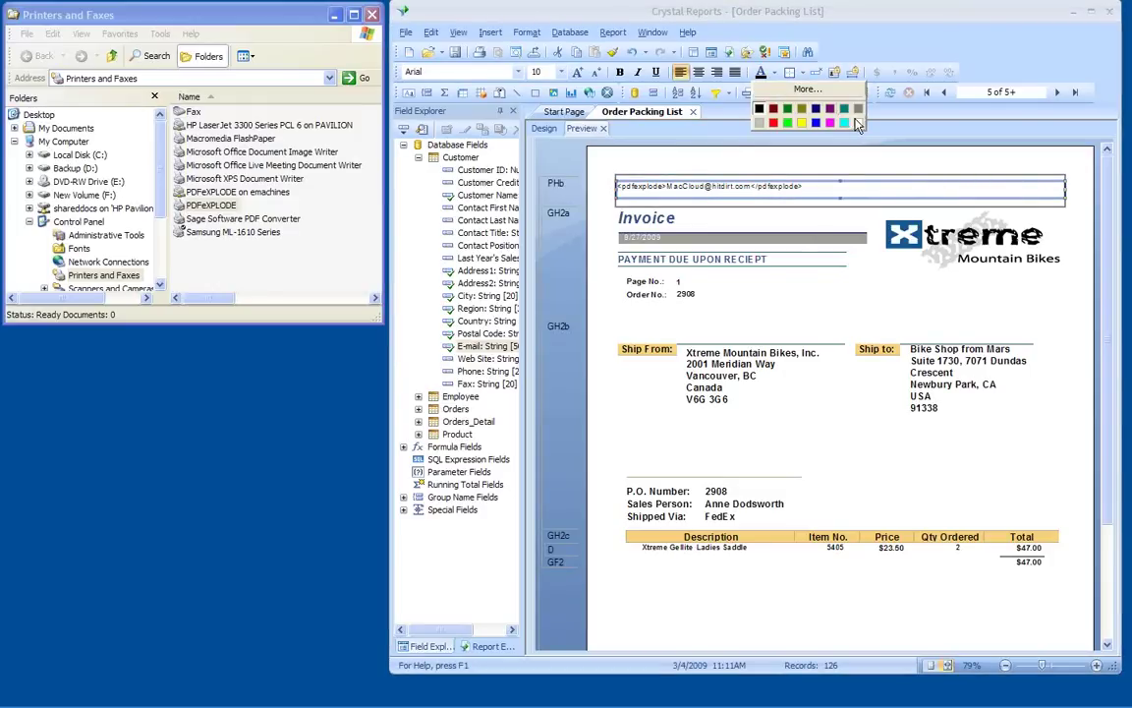
{"action": "left_click", "coordinate": [860, 128]}
{"action": "left_click", "coordinate": [686, 169]}
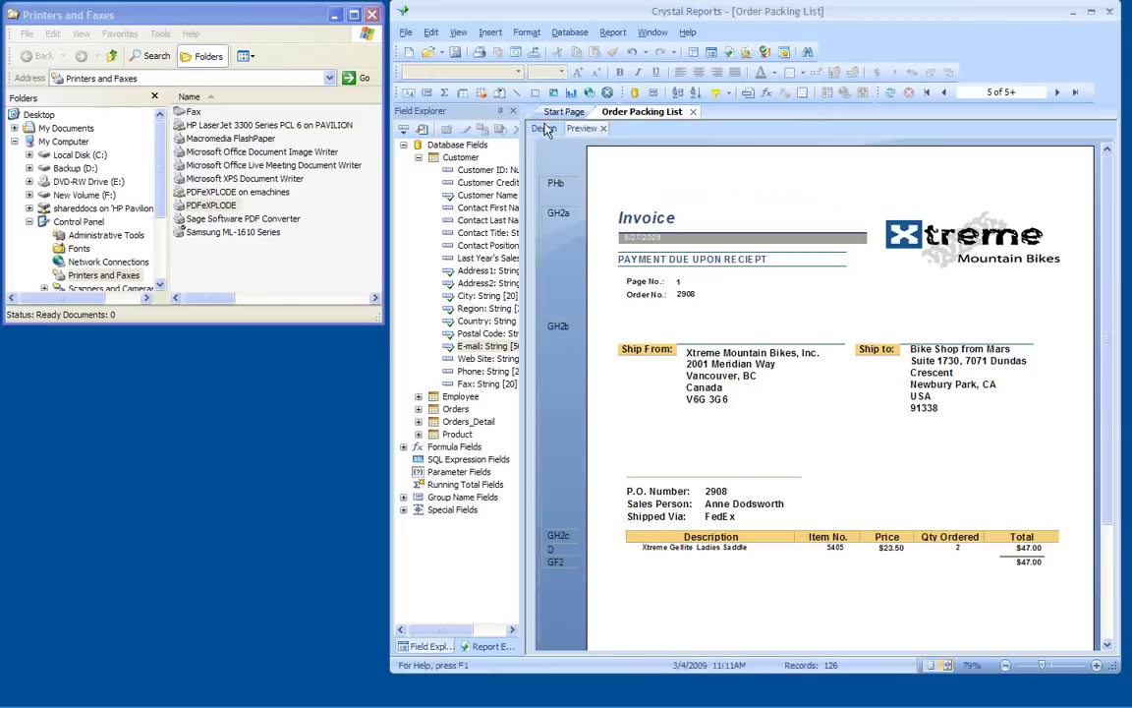
Step: Print pages 1-10 of the invoice report to the PDFeXPLODE printer, then return to Windows Explorer
{"action": "left_click", "coordinate": [406, 33]}
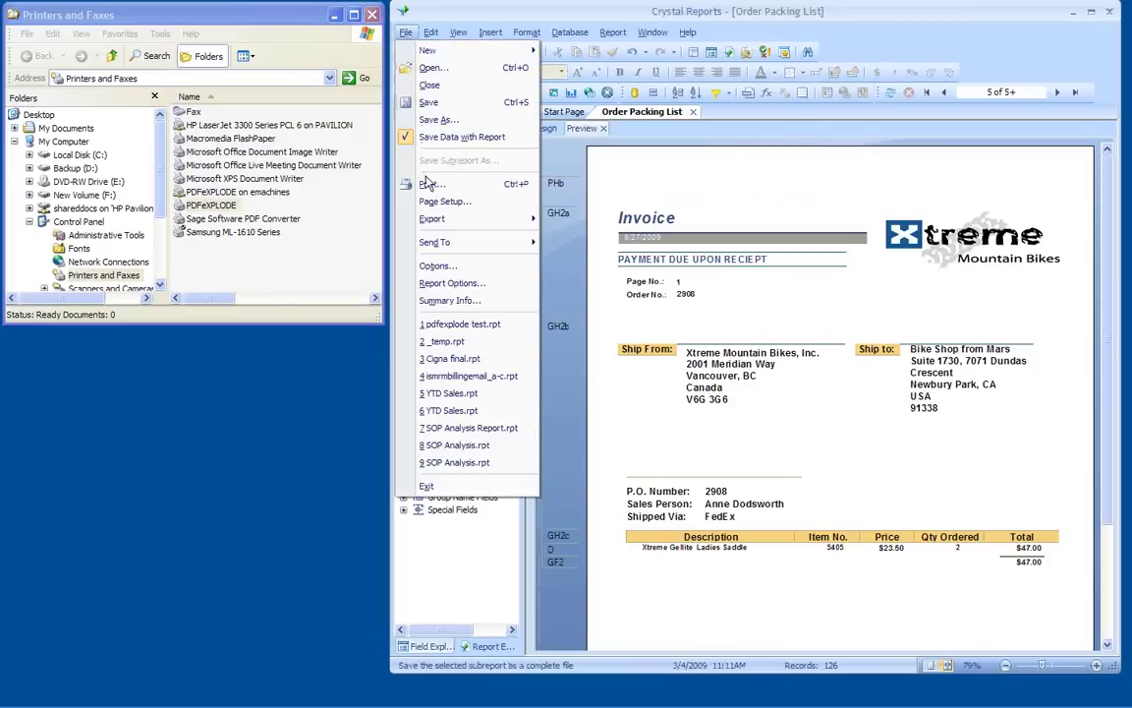
{"action": "left_click", "coordinate": [430, 181]}
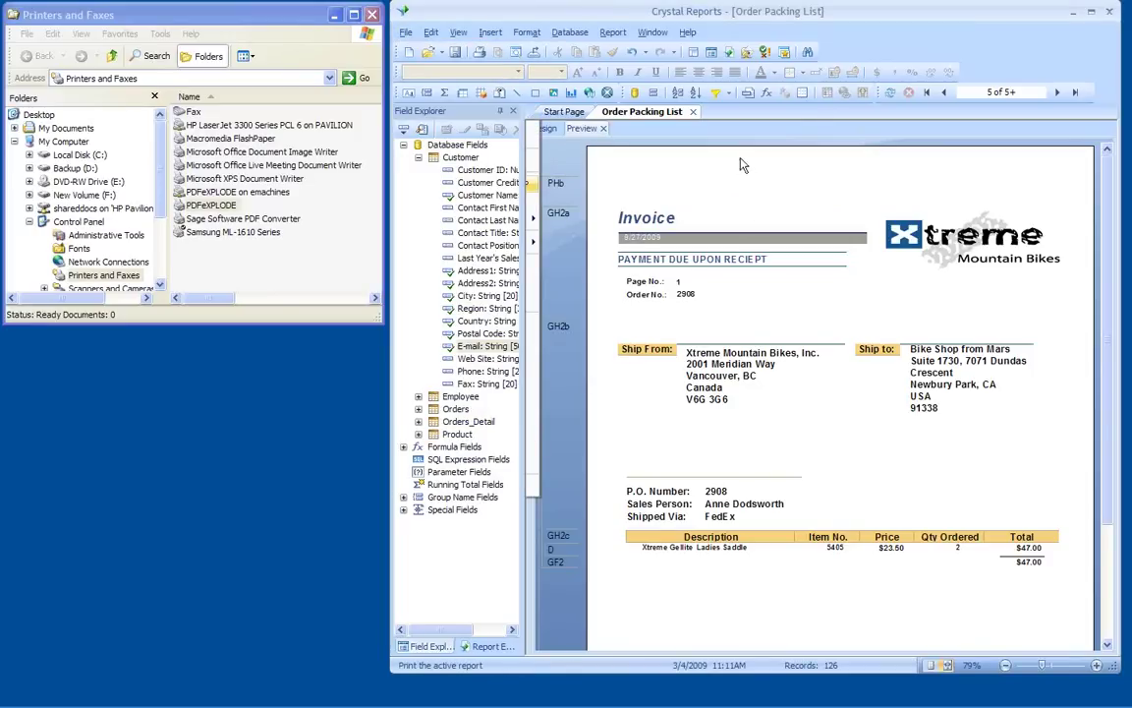
{"action": "left_click", "coordinate": [673, 160]}
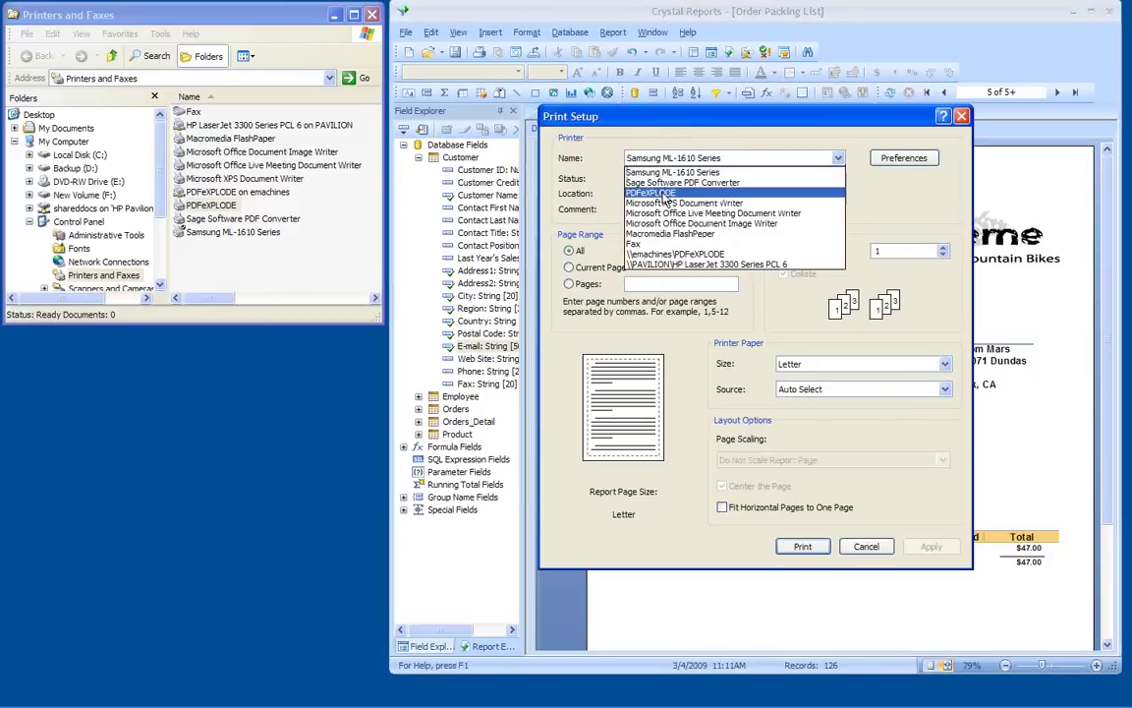
{"action": "left_click", "coordinate": [664, 199]}
{"action": "left_click", "coordinate": [647, 282]}
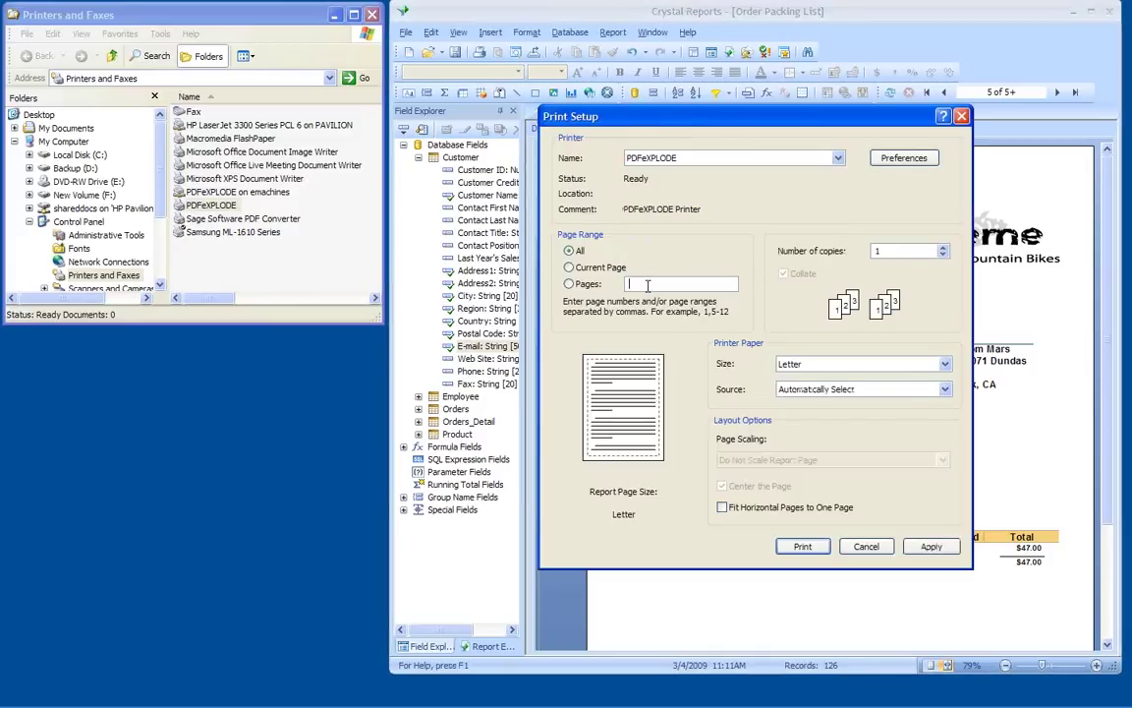
{"action": "type", "text": "1-10"}
{"action": "left_click", "coordinate": [798, 546]}
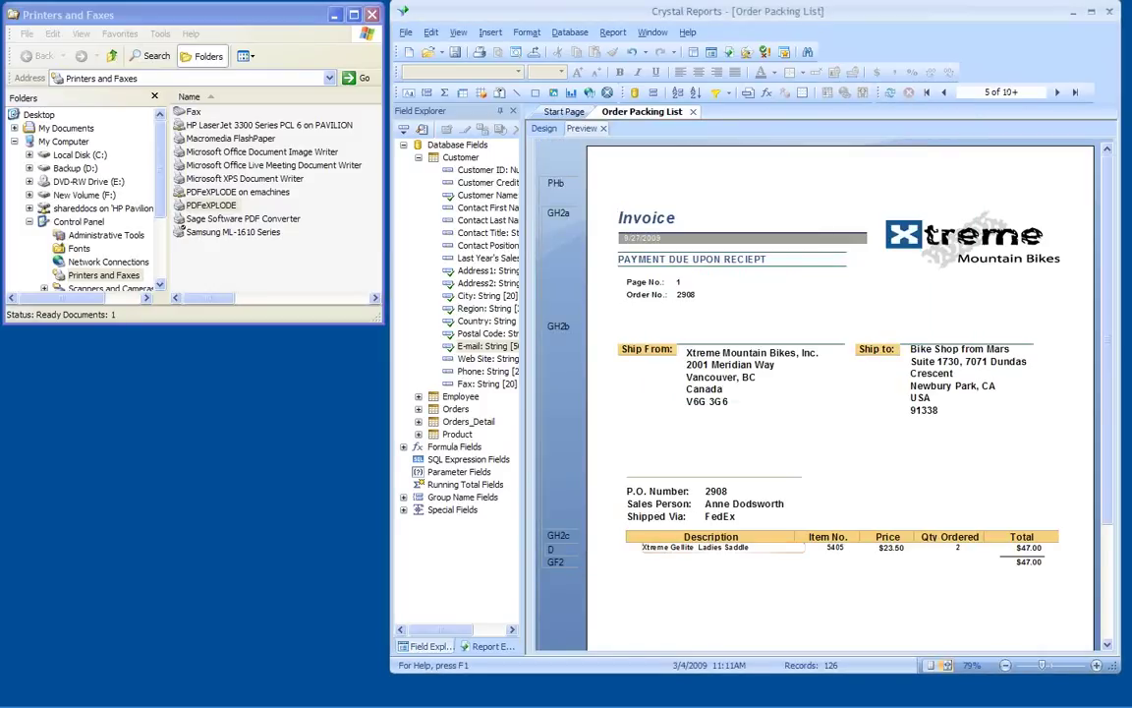
{"action": "key", "text": "alt+Tab"}
{"action": "key", "text": "alt+Tab"}
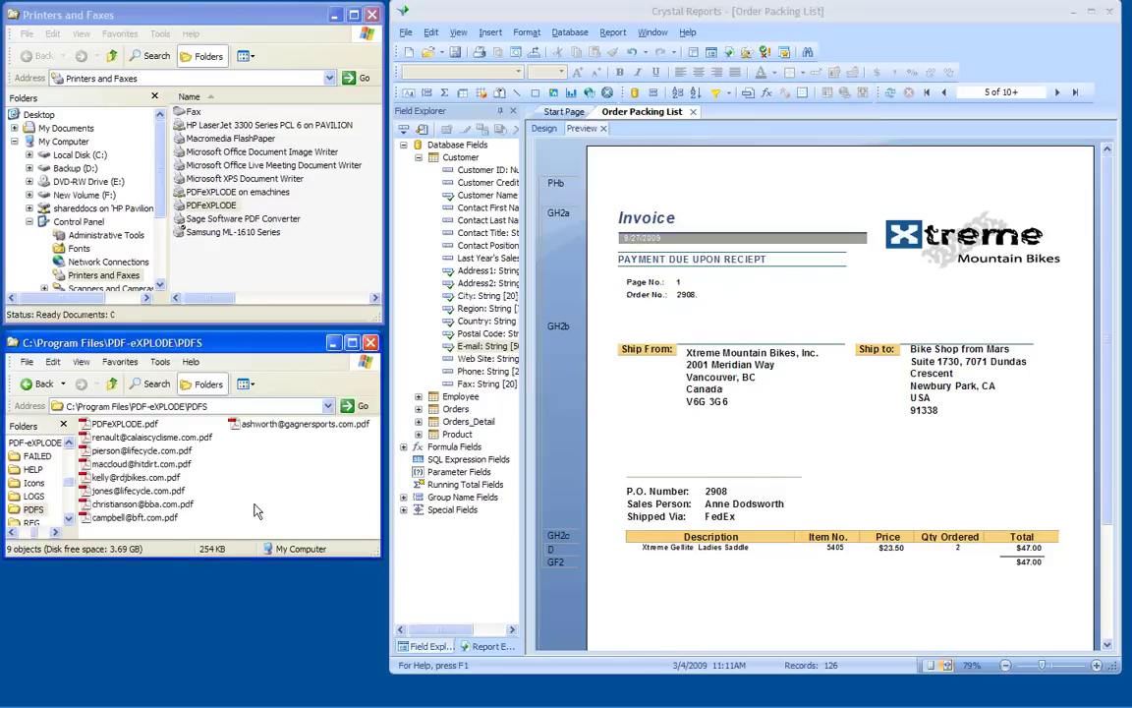
Step: Open one recipient's e-mail-named PDF in Adobe Reader and scroll through its invoices
{"action": "left_click", "coordinate": [267, 426]}
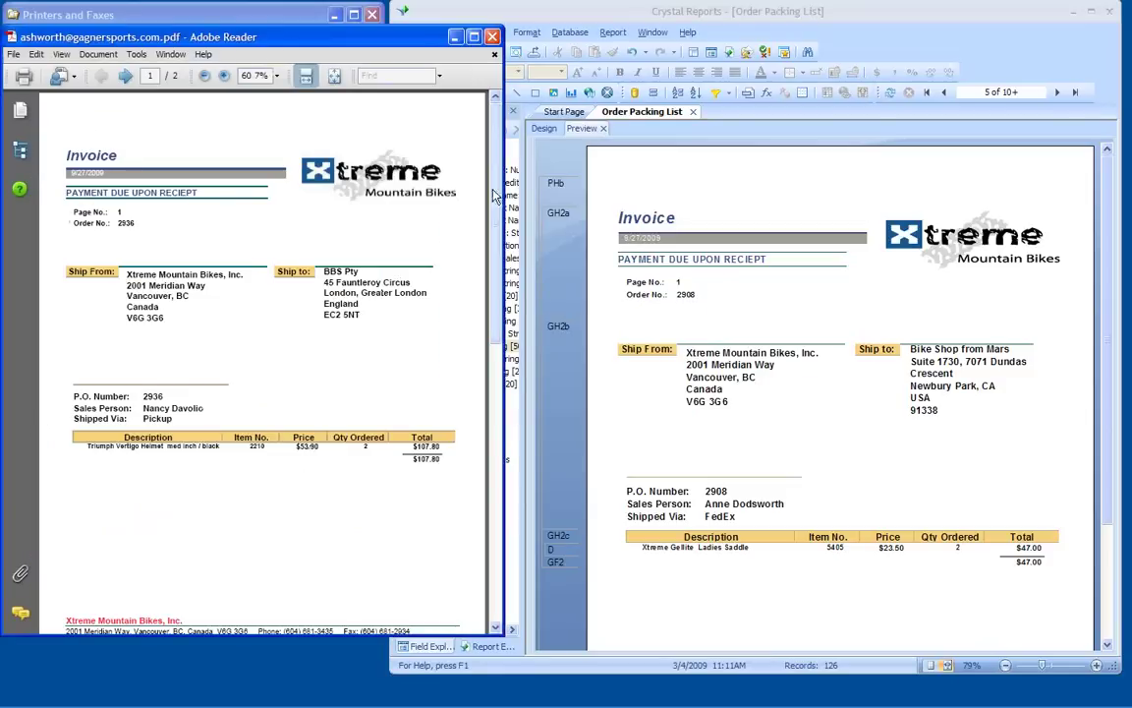
{"action": "mouse_move", "coordinate": [496, 195]}
{"action": "left_mouse_down"}
{"action": "mouse_move", "coordinate": [488, 458]}
{"action": "mouse_move", "coordinate": [493, 177]}
{"action": "left_mouse_up"}
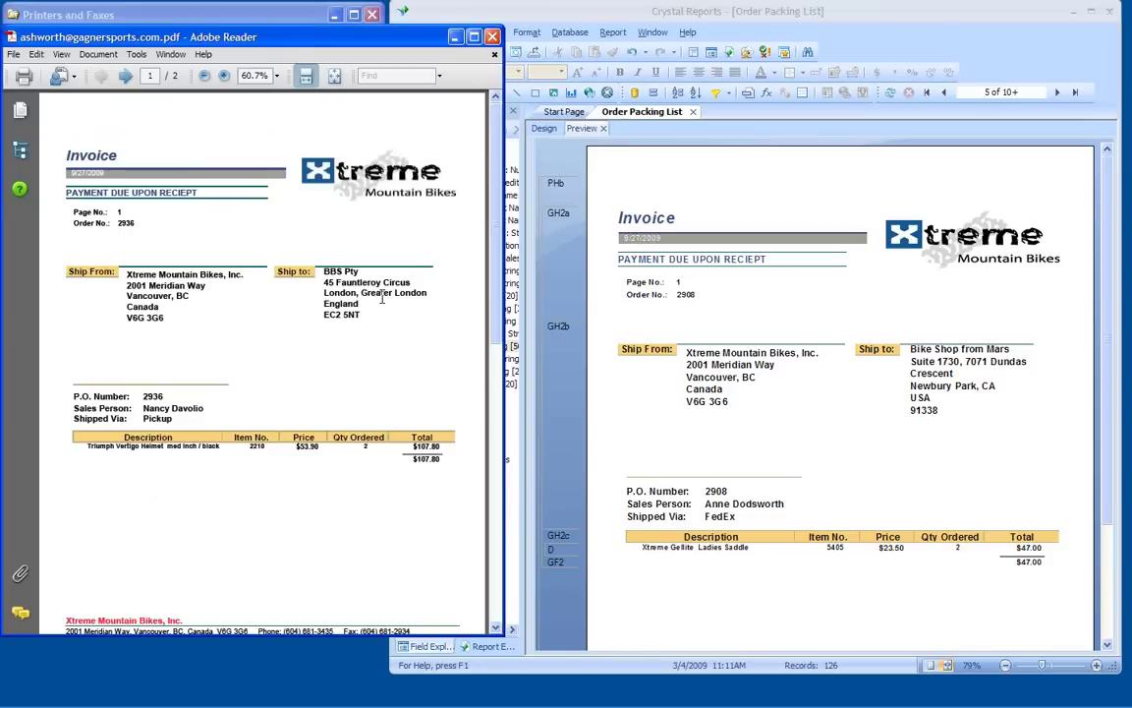
Step: Restore the 'Split and E-Mail PDF Files | PDF-eXPLODE' Internet Explorer window from the taskbar
{"action": "left_click", "coordinate": [451, 700]}
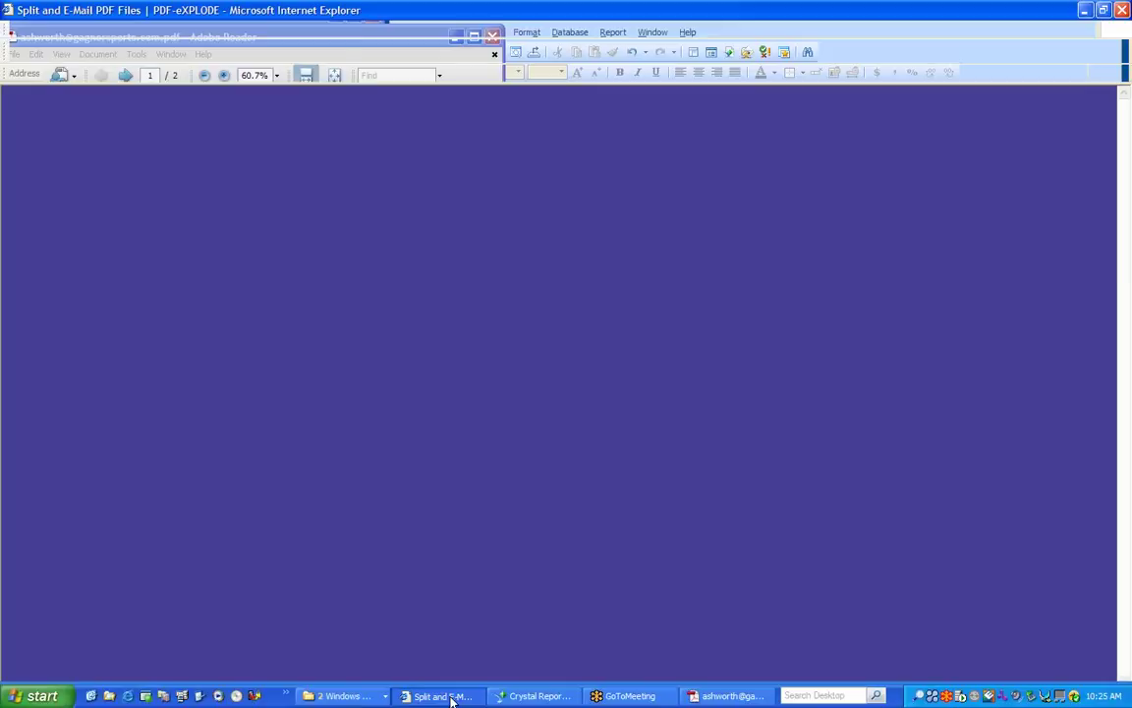